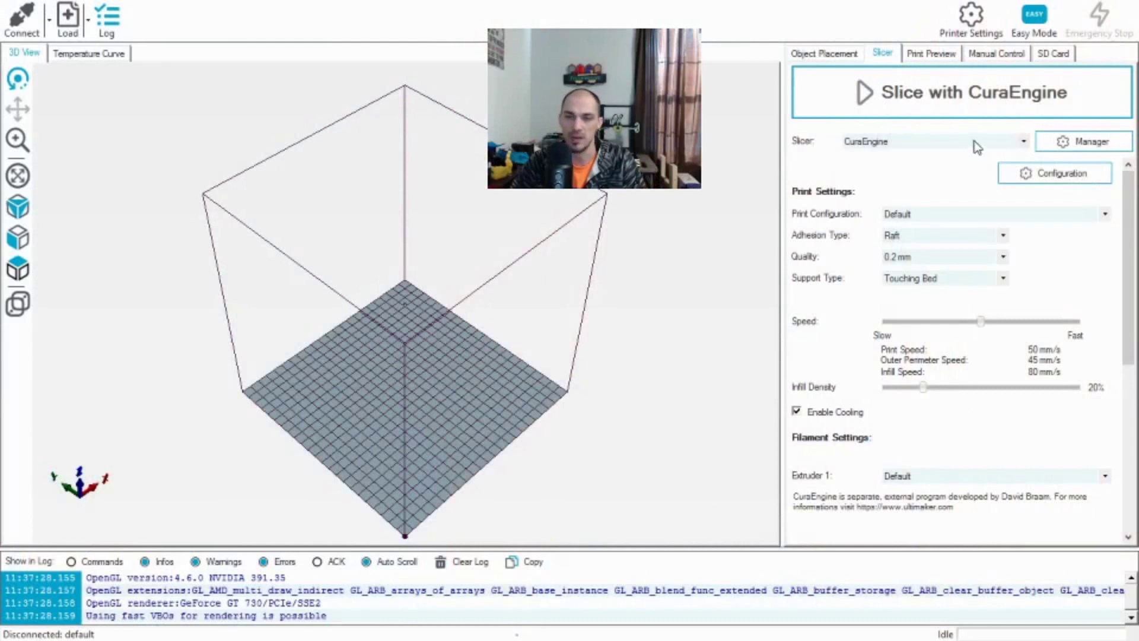
# Step: Browse the slicer list and Slicer Manager without changing anything, keeping CuraEngine
pyautogui.click(1024, 143)
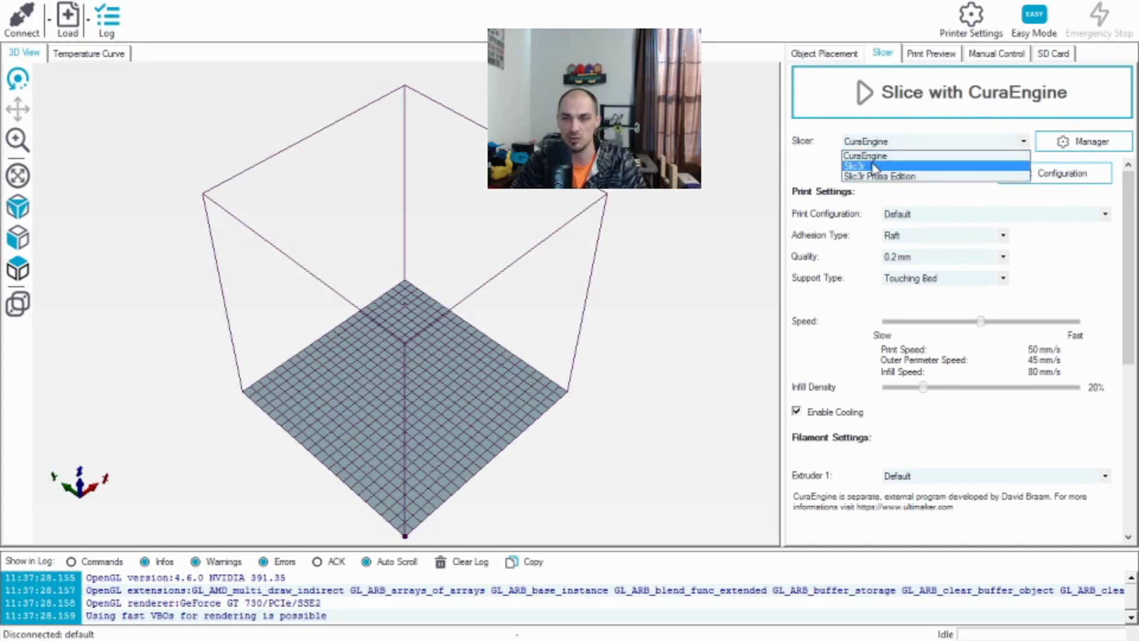
pyautogui.click(1081, 143)
pyautogui.click(1072, 148)
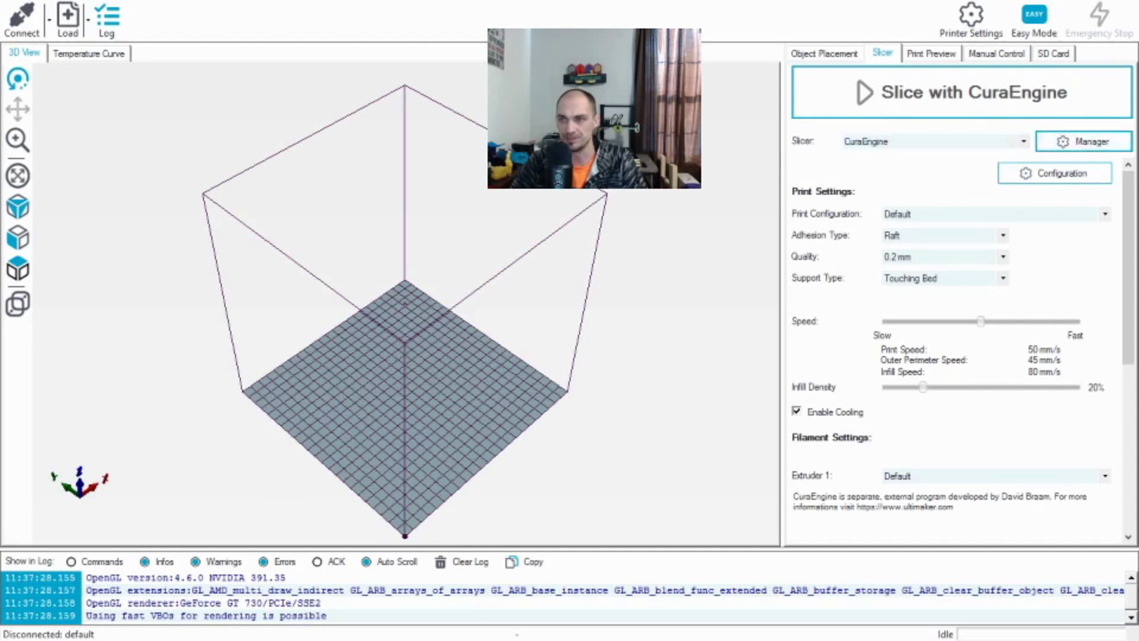
pyautogui.moveTo(972, 139); pyautogui.dragTo(847, 67)
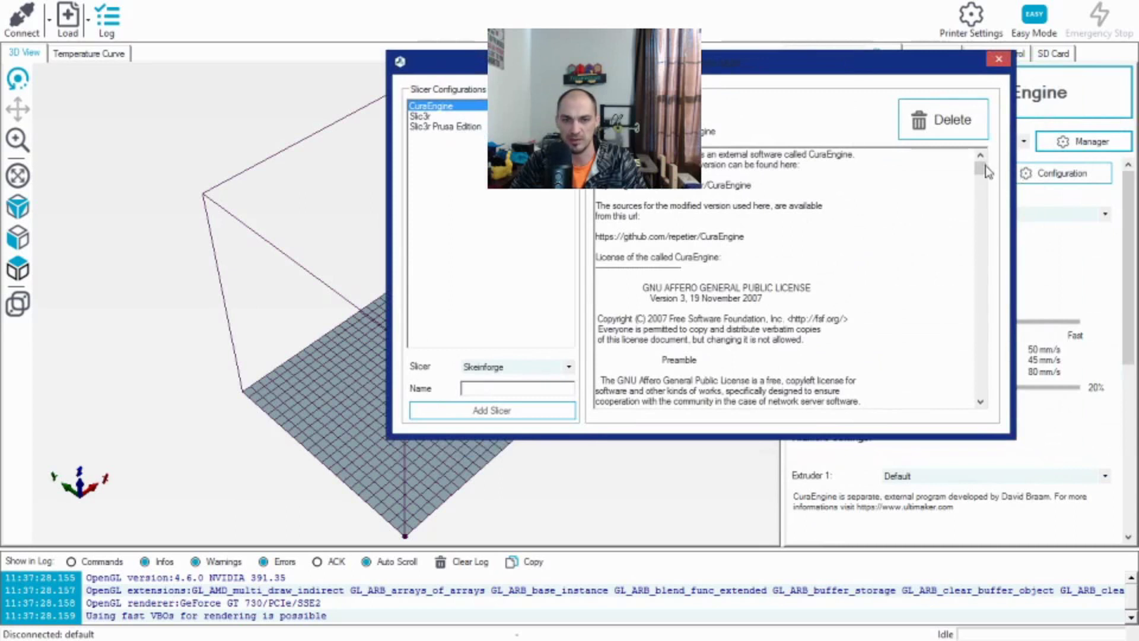
pyautogui.moveTo(982, 172); pyautogui.dragTo(998, 251)
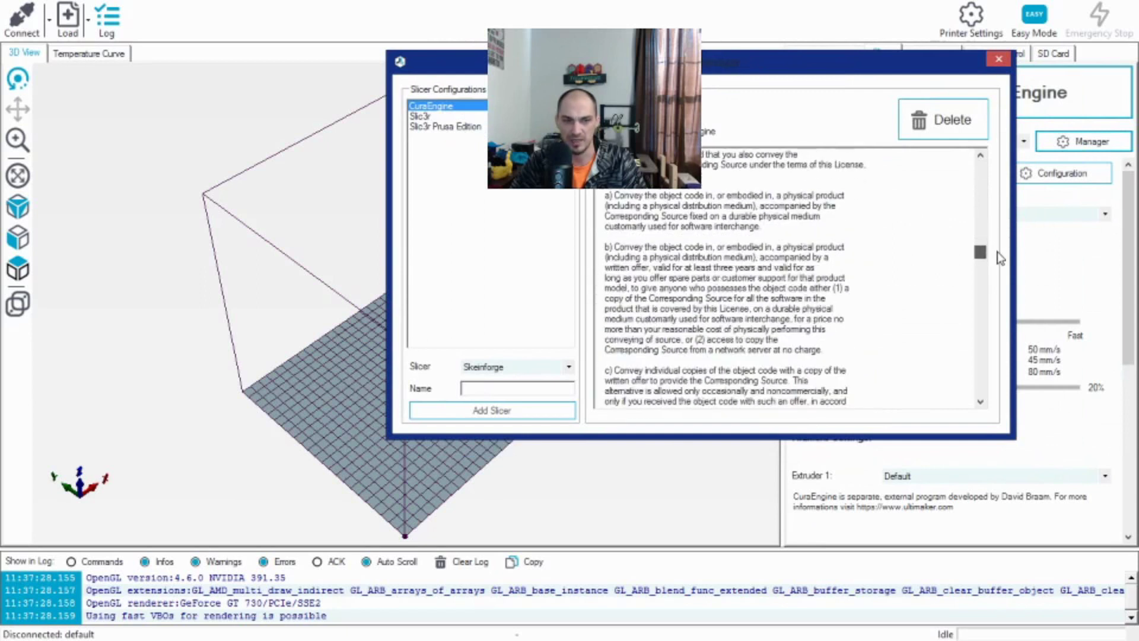
pyautogui.click(553, 368)
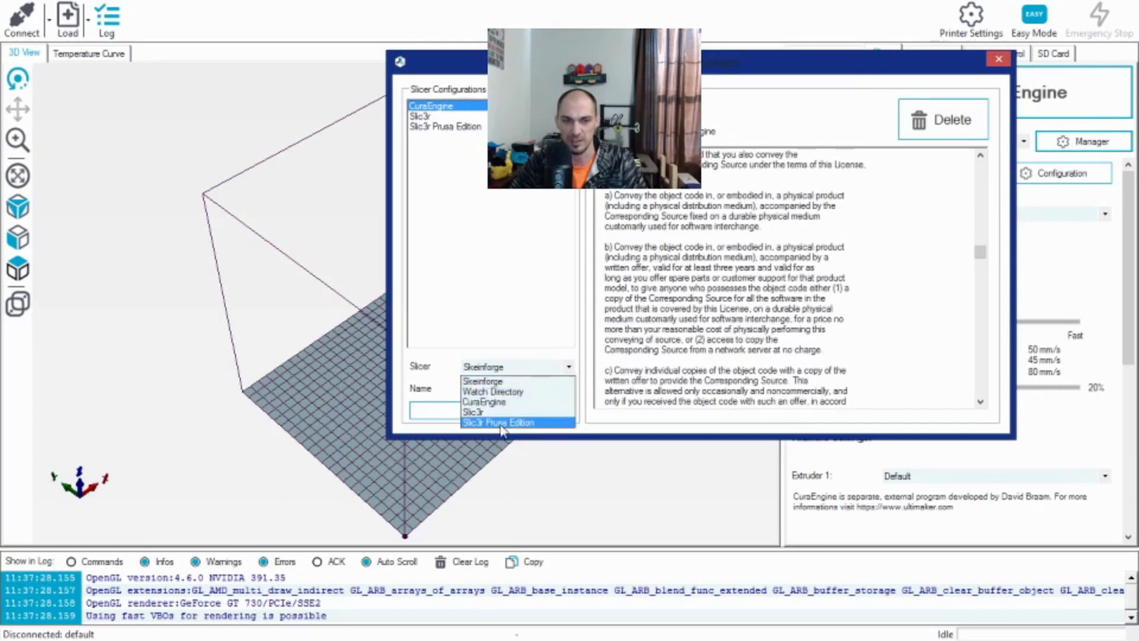
pyautogui.click(504, 382)
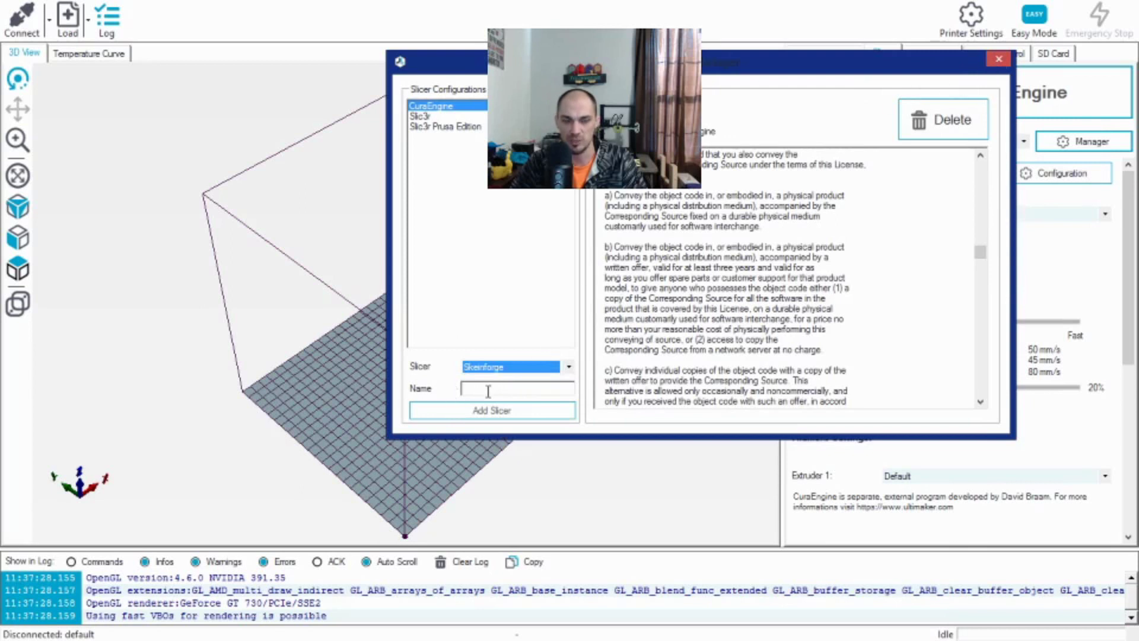
pyautogui.click(999, 60)
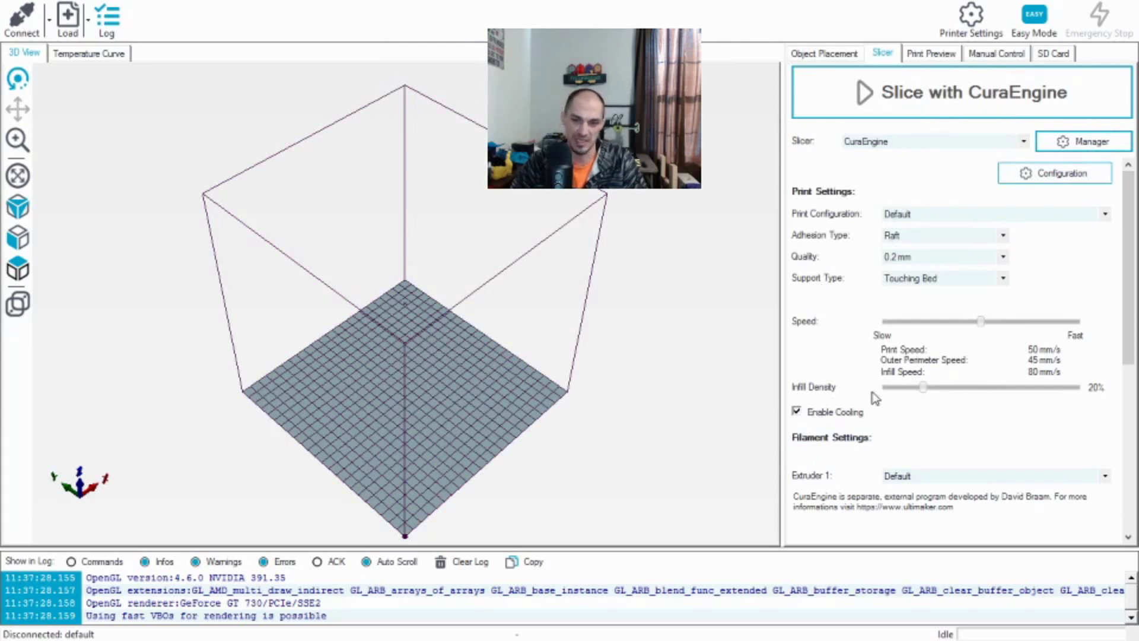
# Step: Try Slic3r Prusa Edition, revert to CuraEngine, then show the Manual Control page
pyautogui.click(870, 141)
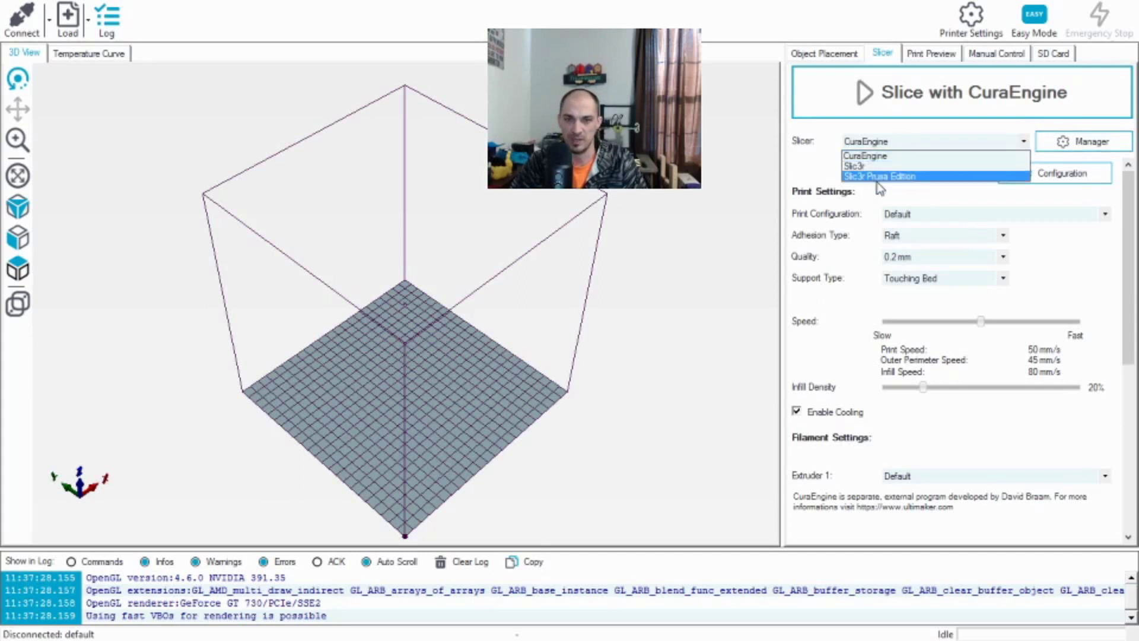
pyautogui.click(924, 176)
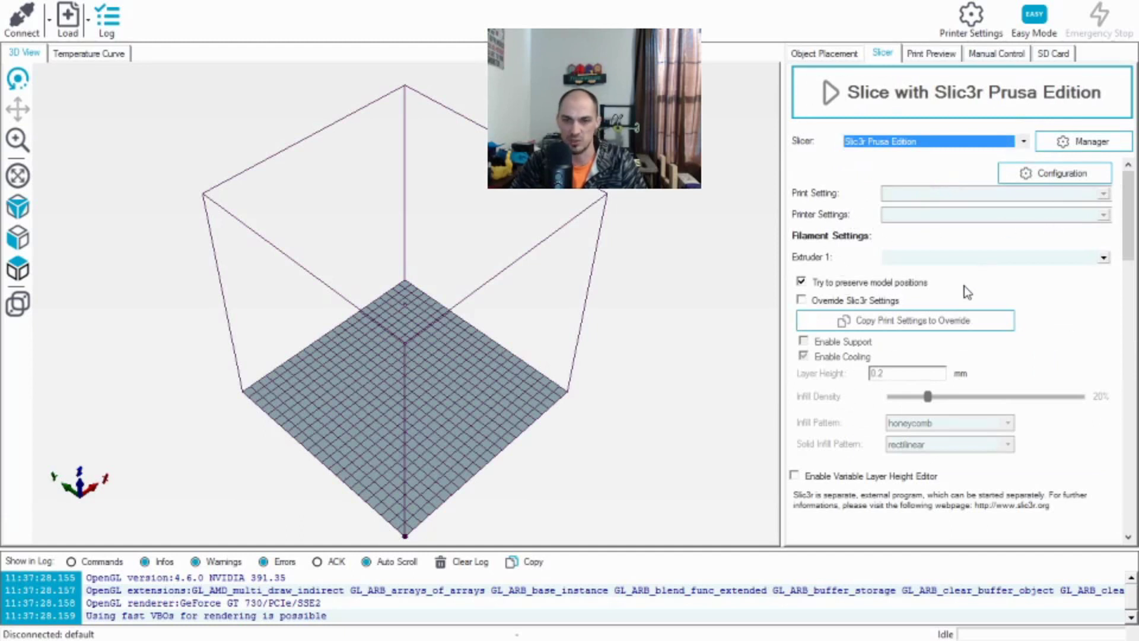
pyautogui.moveTo(960, 287)
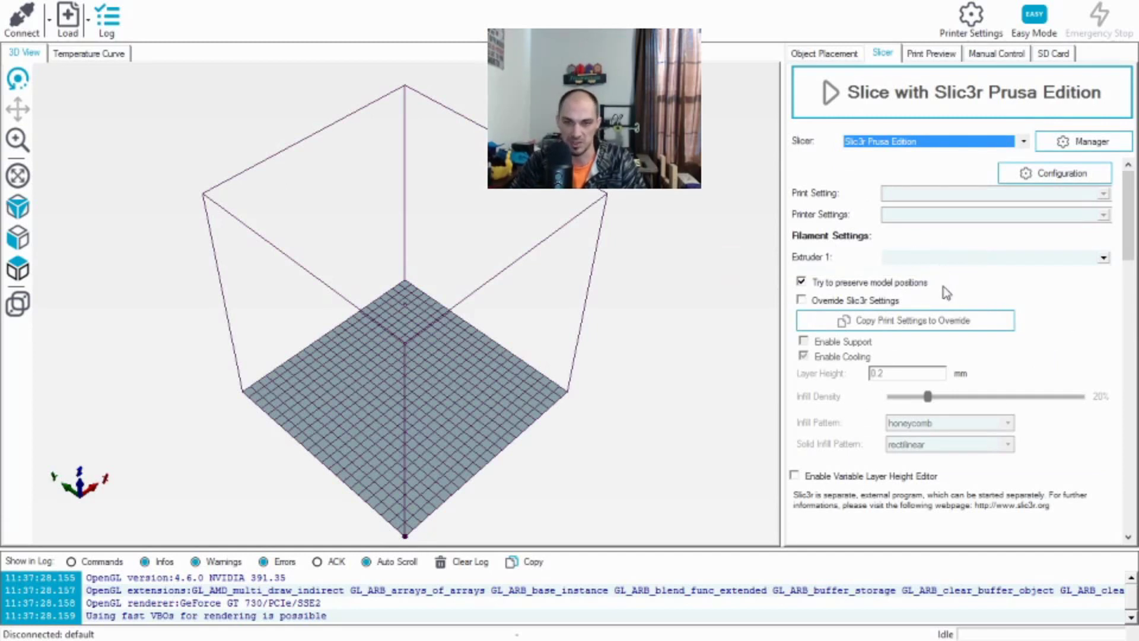
pyautogui.click(917, 141)
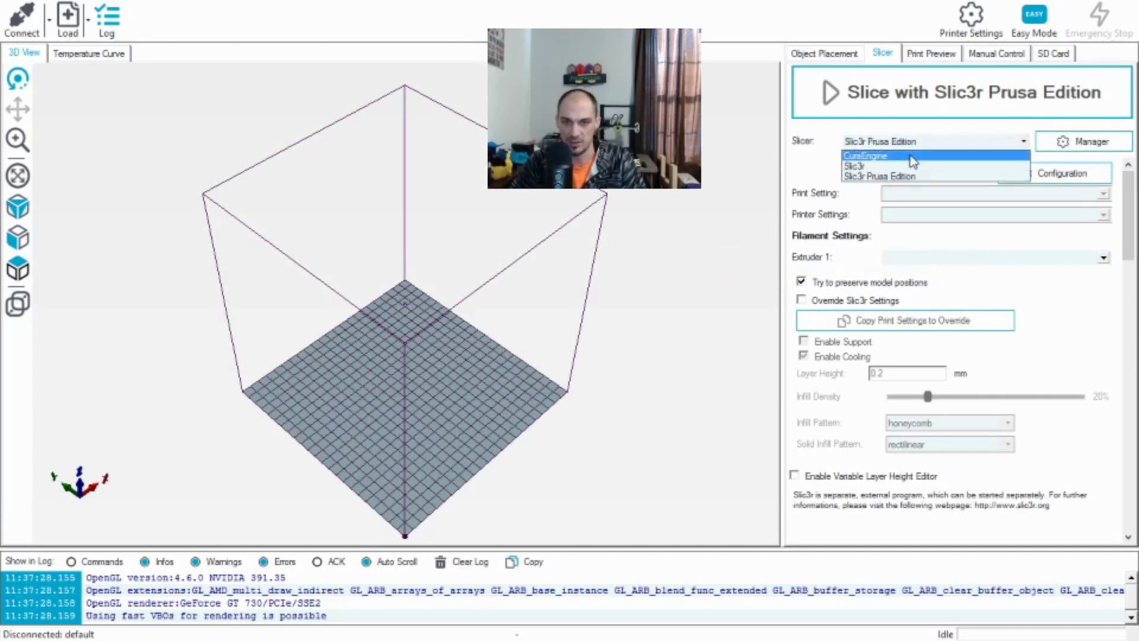
pyautogui.click(912, 157)
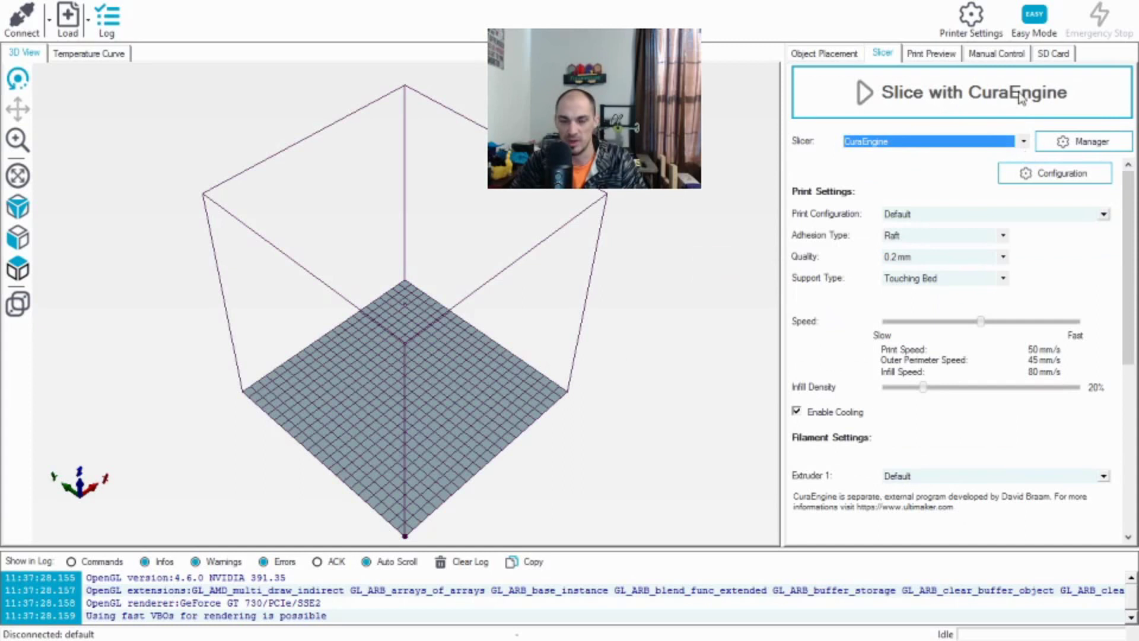
pyautogui.click(994, 54)
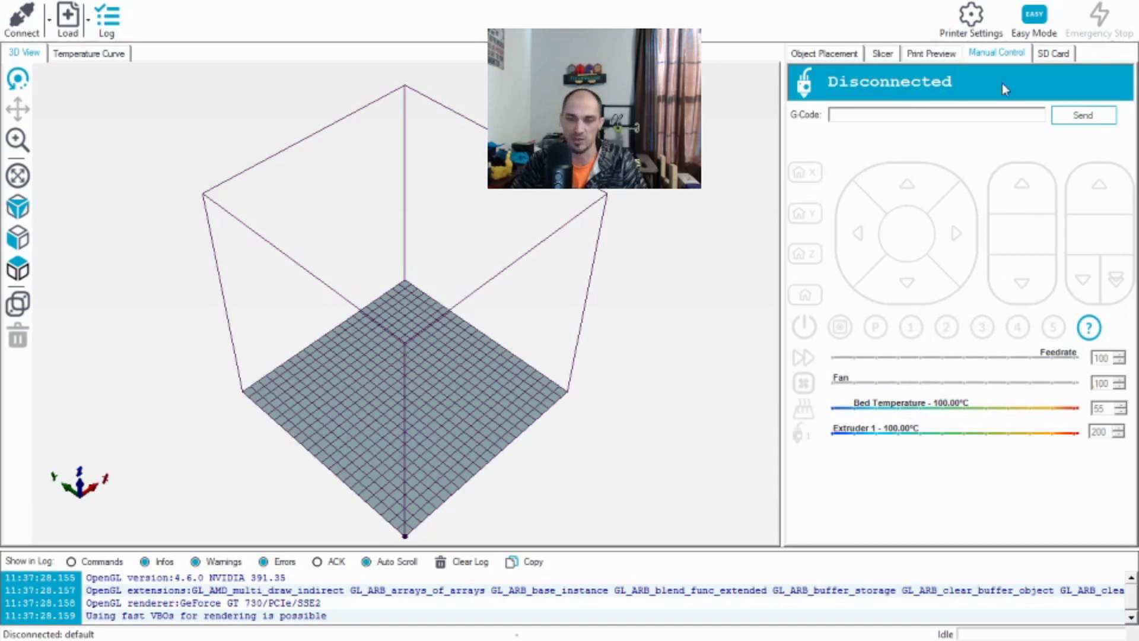
# Step: Toggle between SD Card and Manual Control, ending on the empty SD card file list
pyautogui.click(1055, 54)
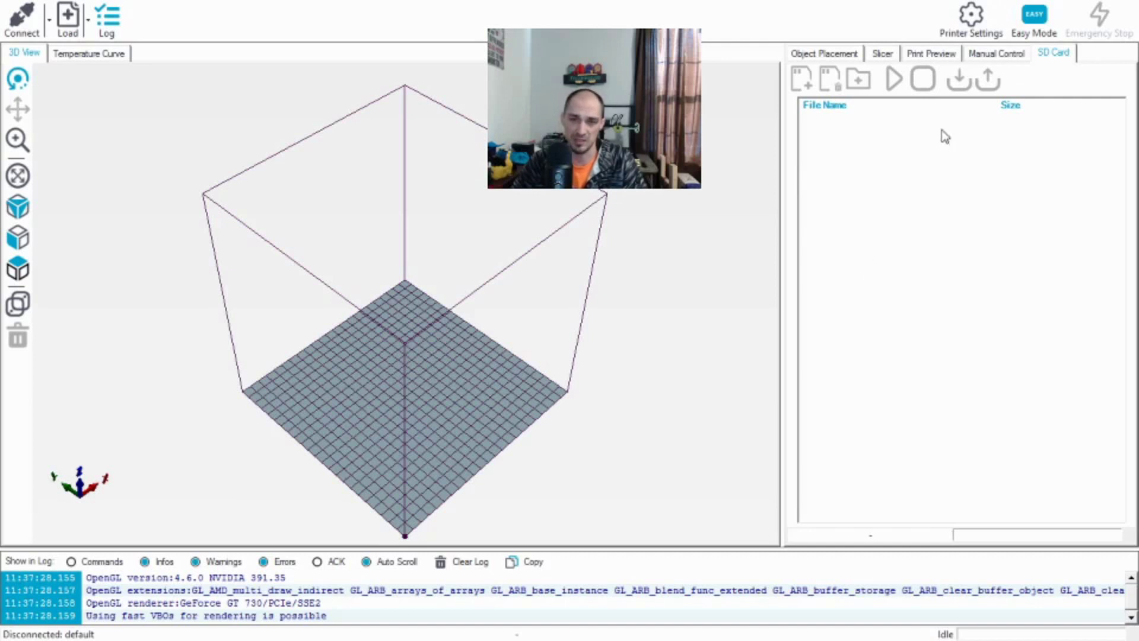
pyautogui.click(1003, 57)
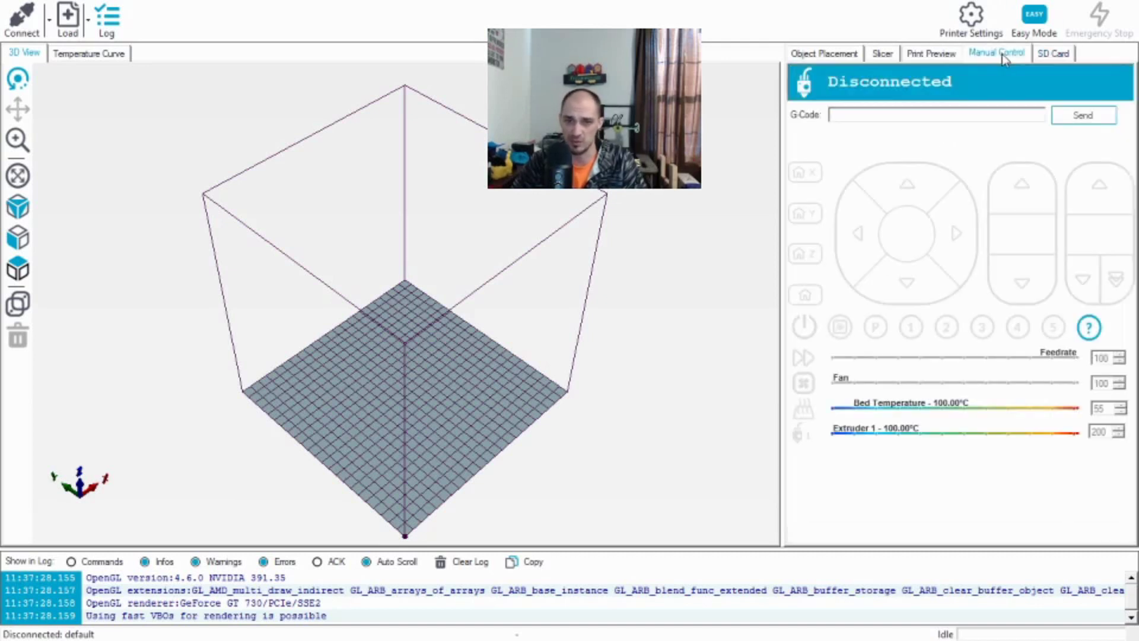
pyautogui.click(1048, 54)
pyautogui.click(992, 59)
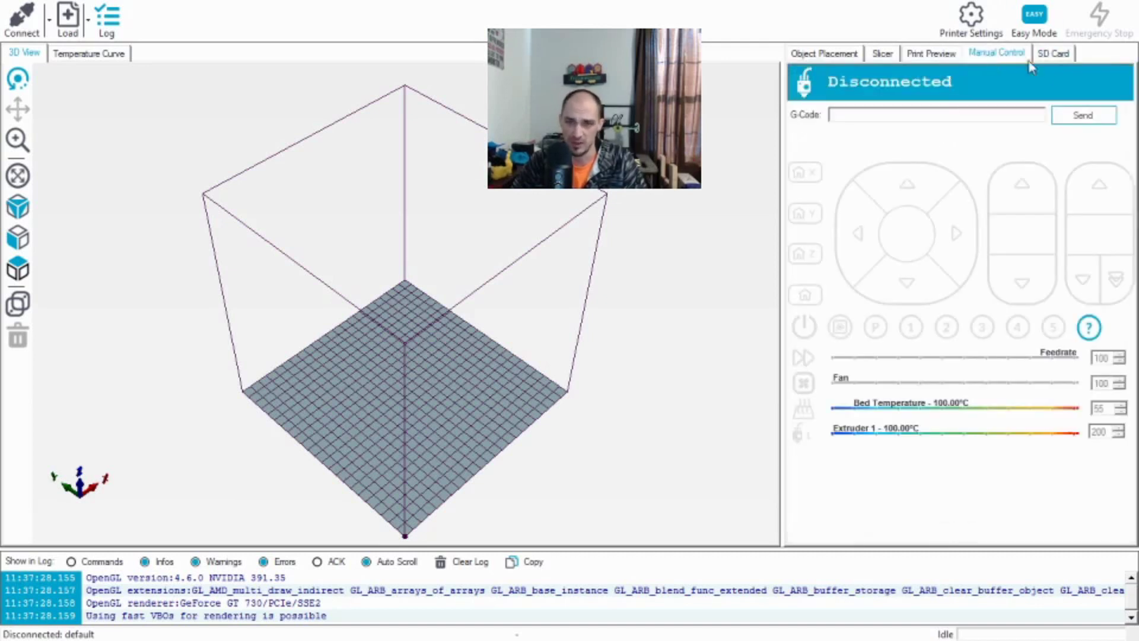
pyautogui.click(1048, 56)
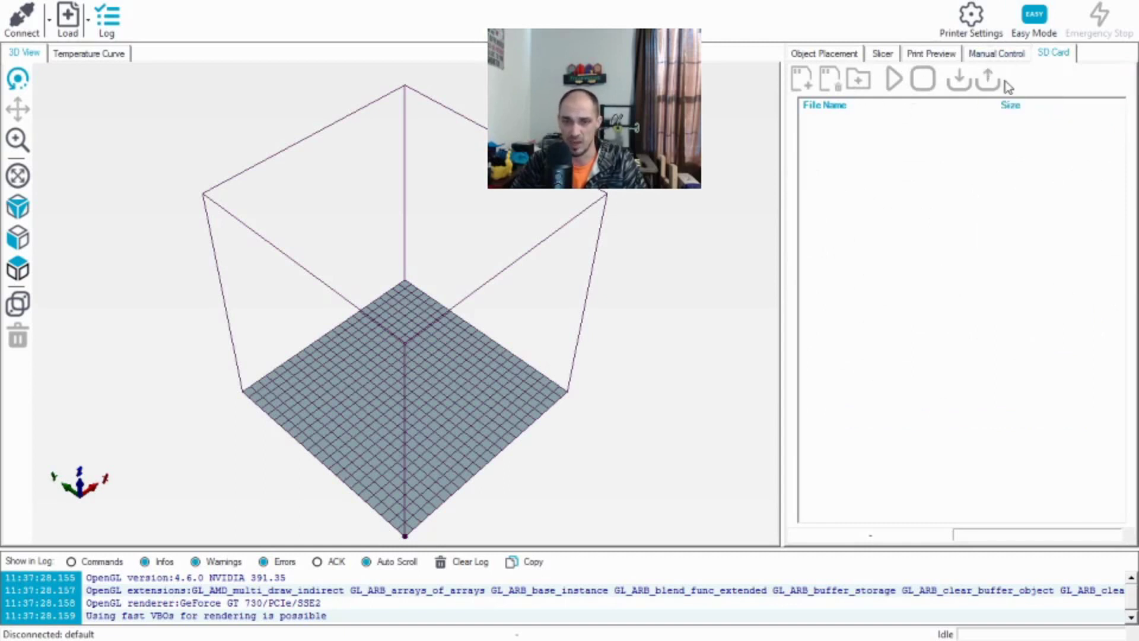
pyautogui.click(939, 59)
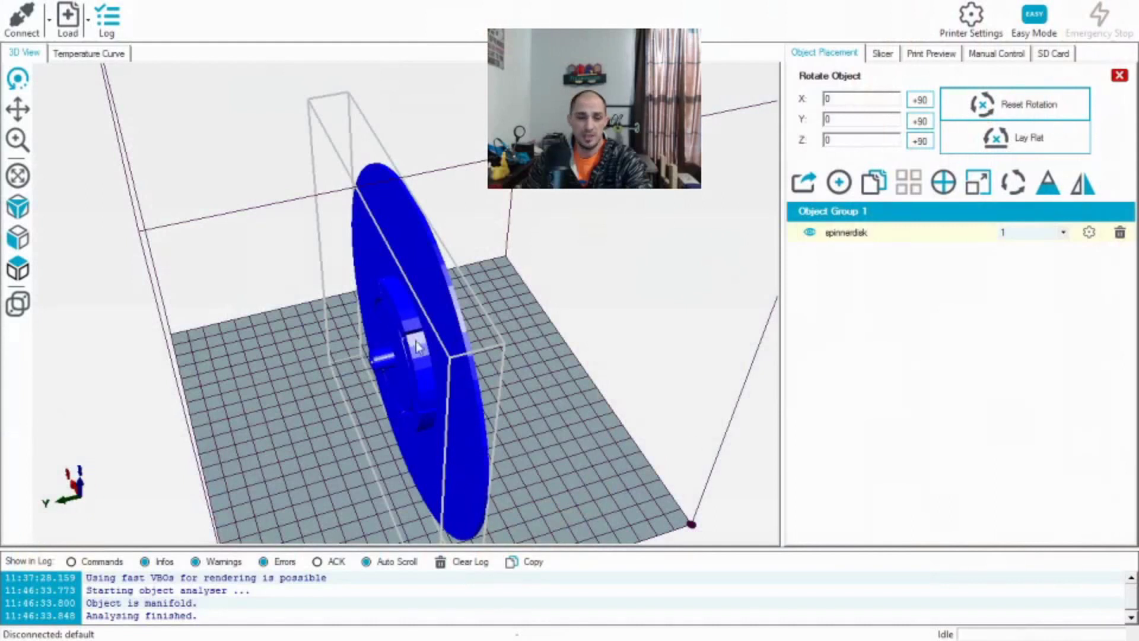
pyautogui.moveTo(628, 391)
pyautogui.mouseDown()
pyautogui.moveTo(549, 410)
pyautogui.moveTo(611, 420)
pyautogui.moveTo(640, 389)
pyautogui.mouseUp()
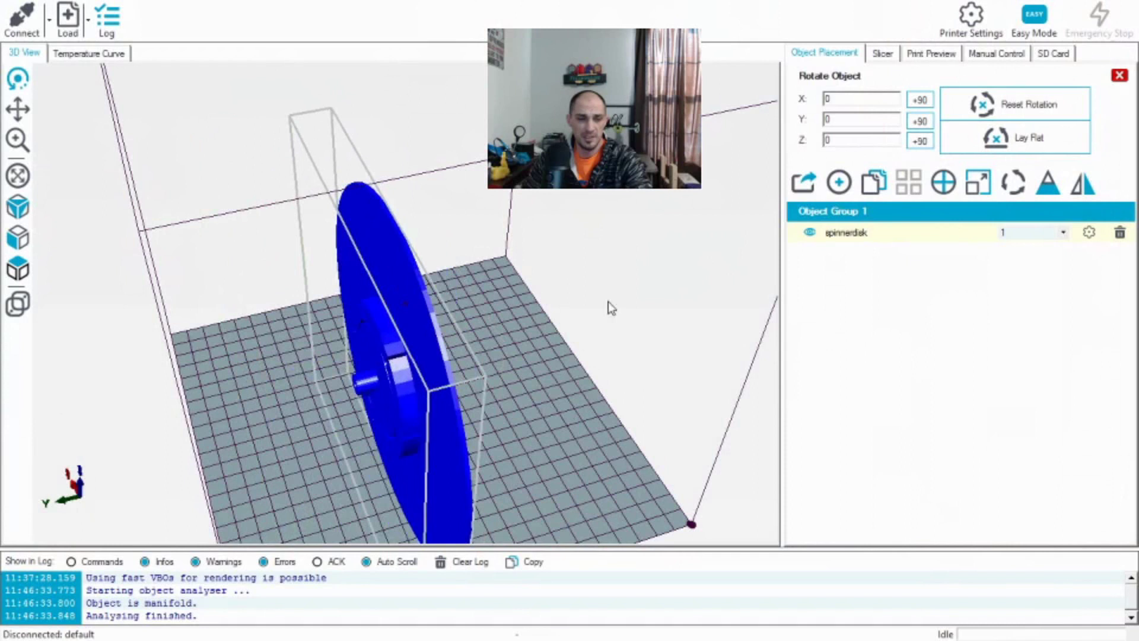
pyautogui.moveTo(457, 383); pyautogui.dragTo(465, 378)
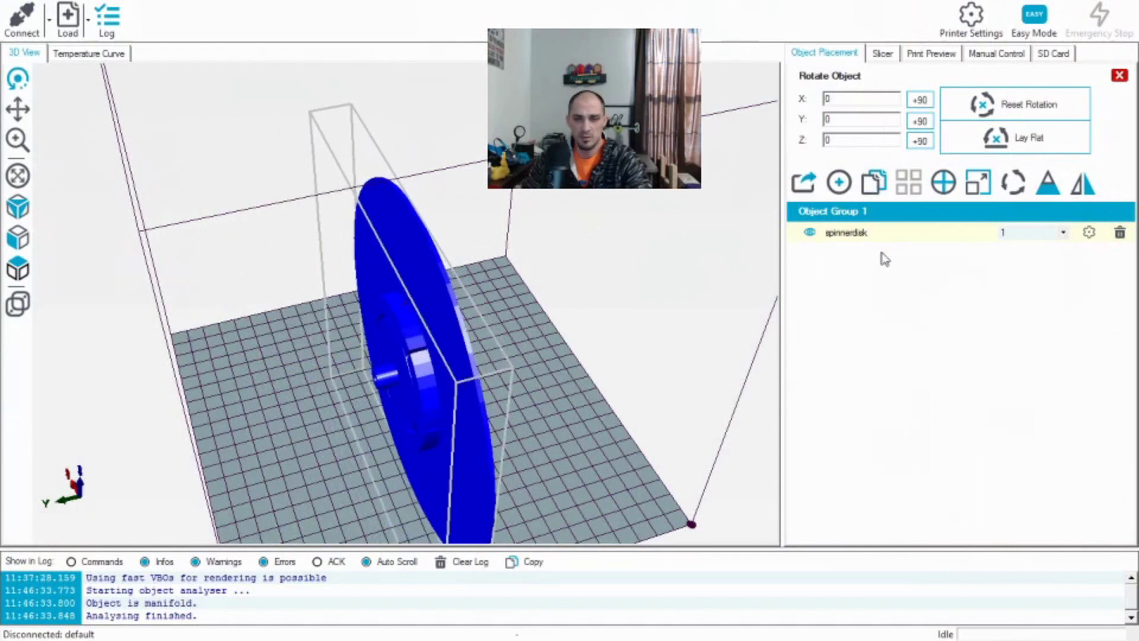
pyautogui.click(1014, 188)
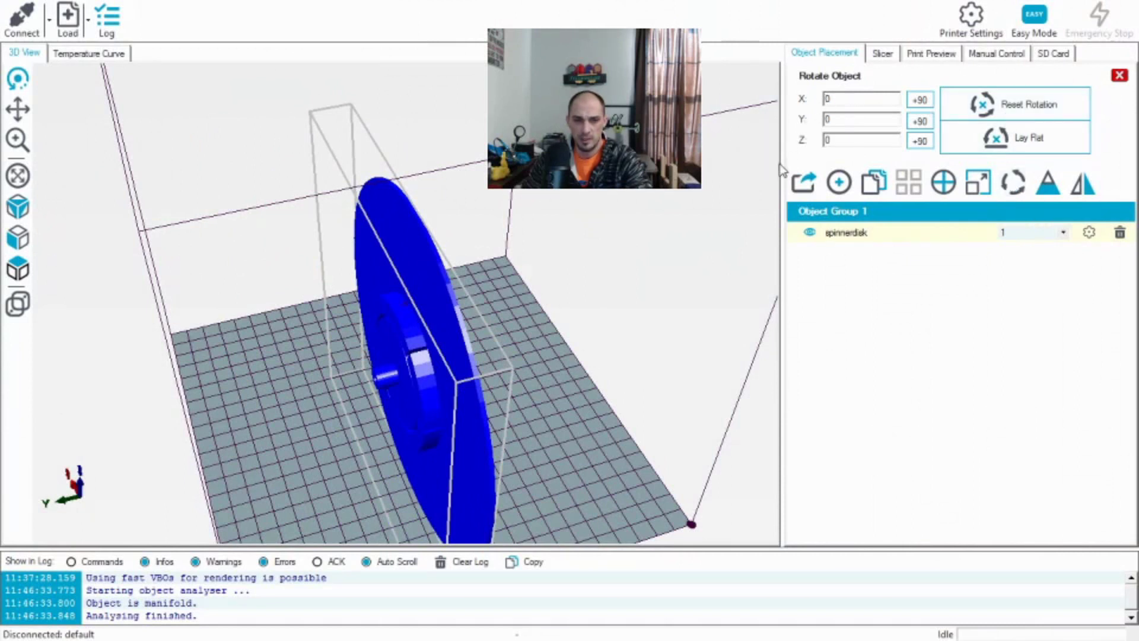
pyautogui.click(920, 101)
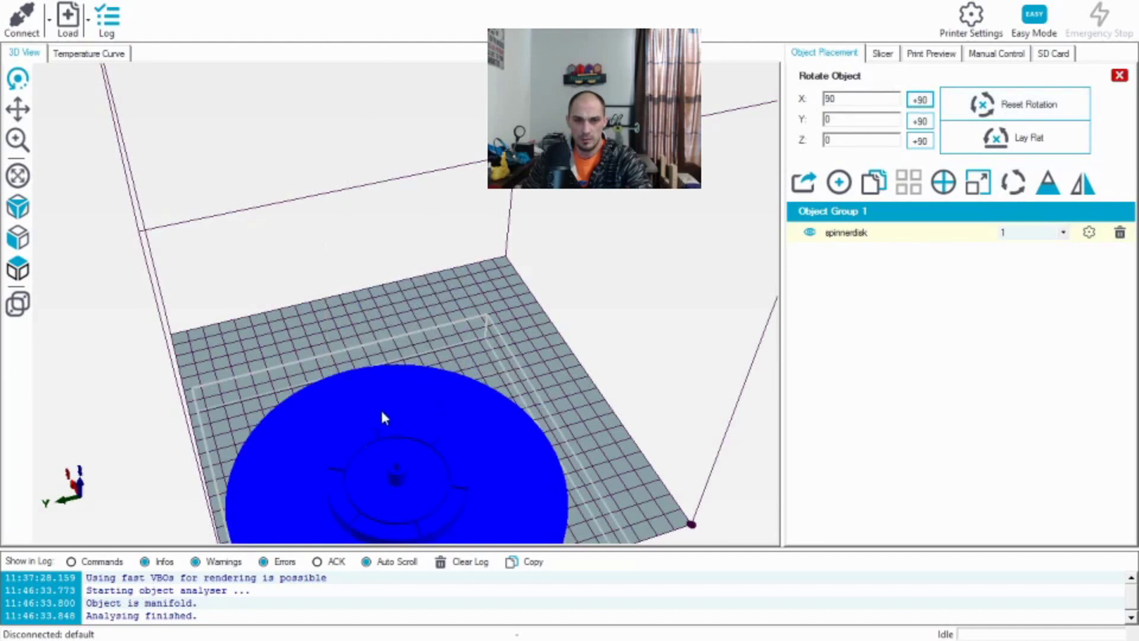
pyautogui.moveTo(382, 417); pyautogui.dragTo(431, 437)
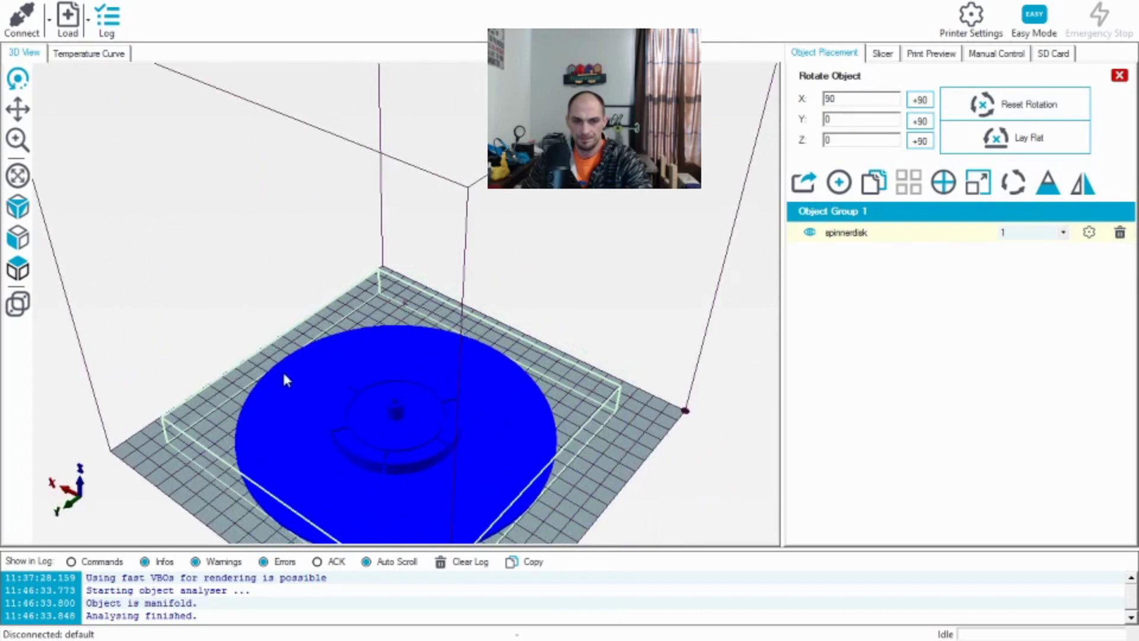
pyautogui.moveTo(283, 372); pyautogui.dragTo(393, 328)
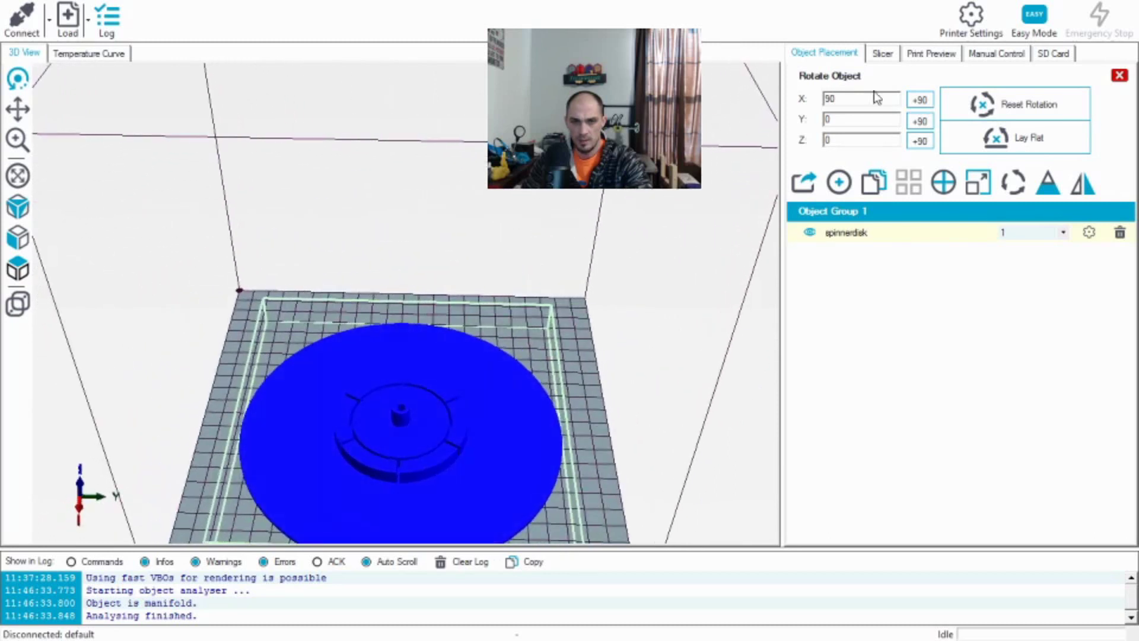
# Step: Slice the disk with CuraEngine and view single layers and a layer range in the preview
pyautogui.click(895, 54)
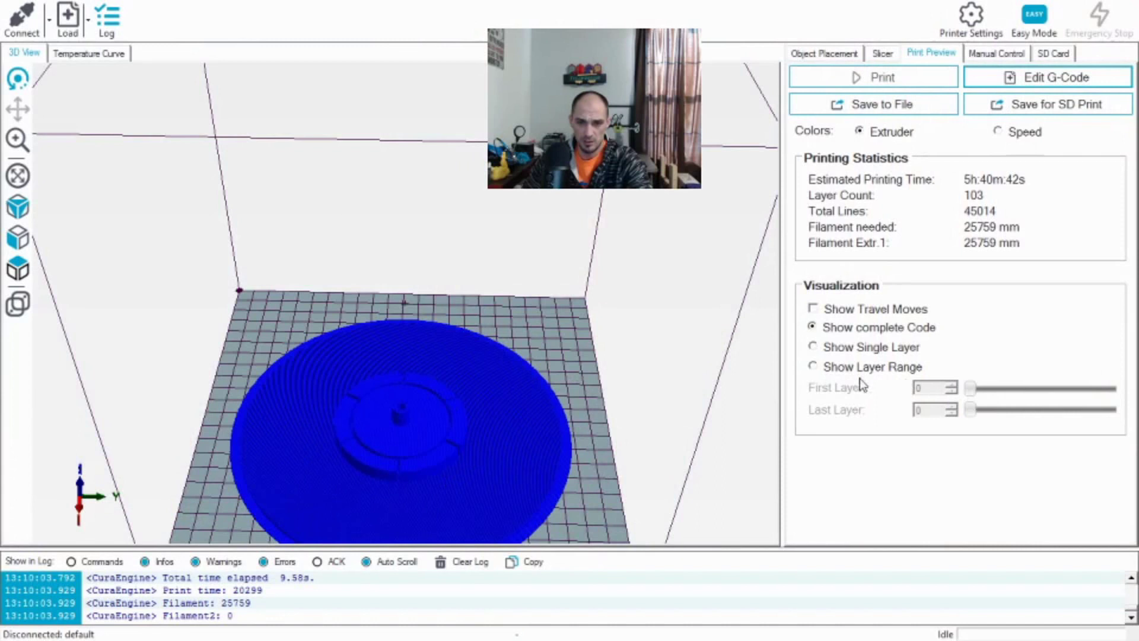
pyautogui.click(823, 349)
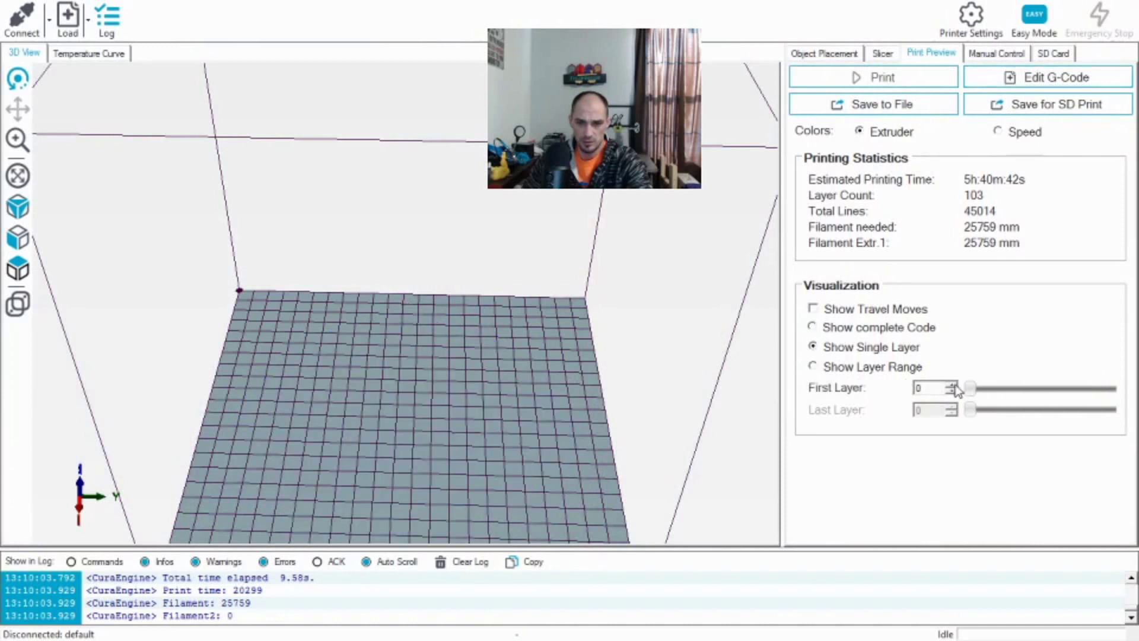
pyautogui.moveTo(973, 390); pyautogui.dragTo(995, 389)
pyautogui.click(812, 367)
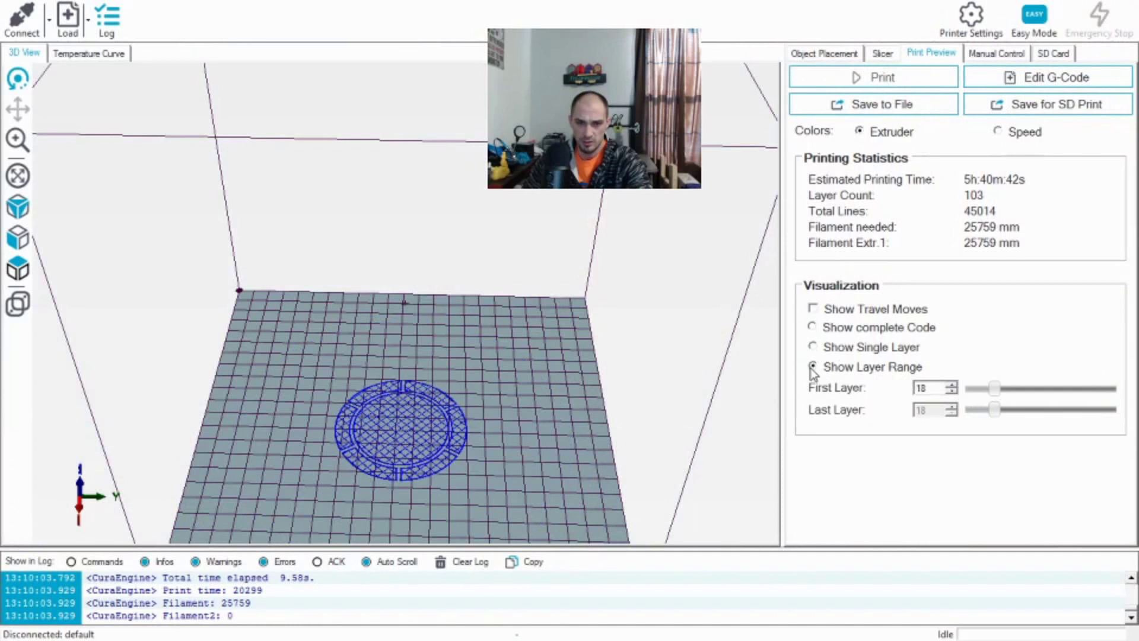
pyautogui.moveTo(994, 389); pyautogui.dragTo(1022, 395)
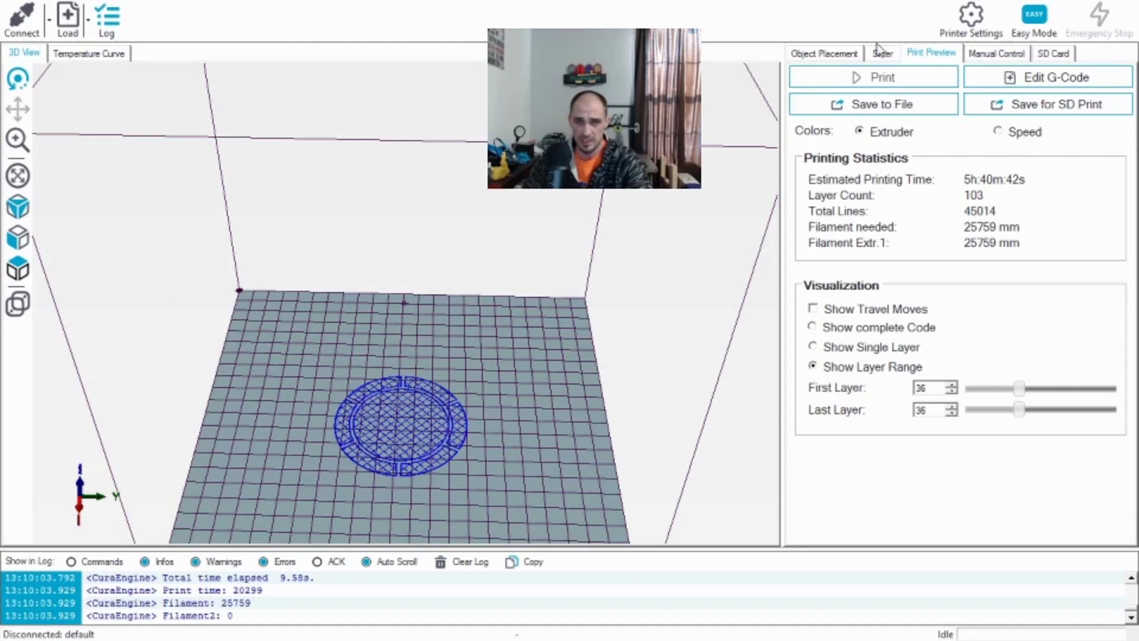
# Step: Return to the Slicer tab and check the engine list, leaving CuraEngine selected
pyautogui.click(853, 56)
pyautogui.click(885, 56)
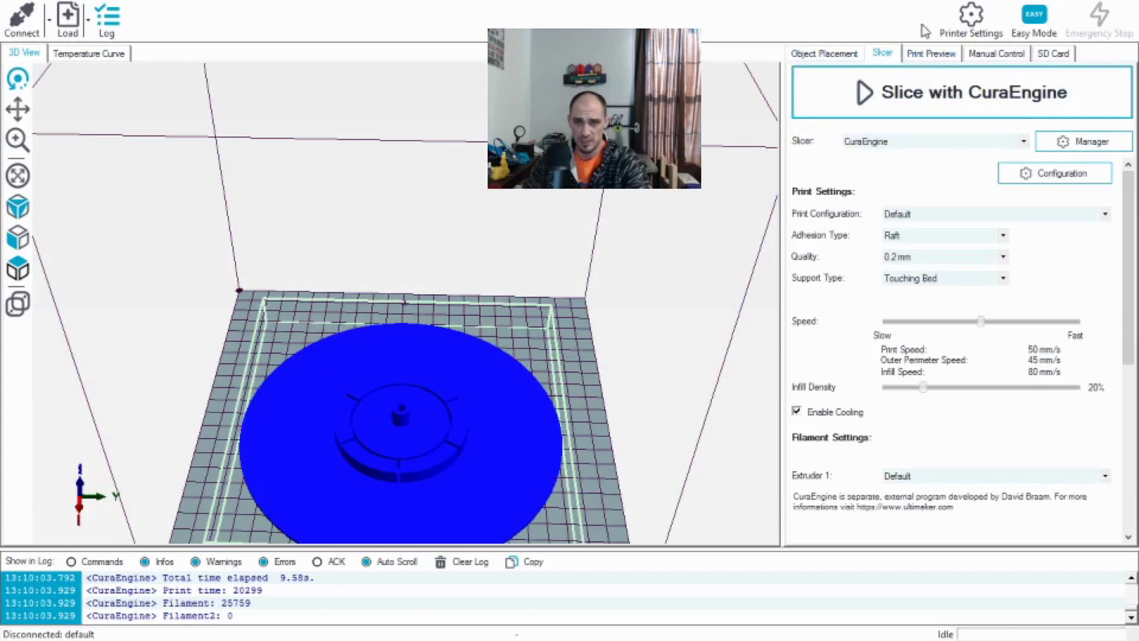
pyautogui.click(1024, 141)
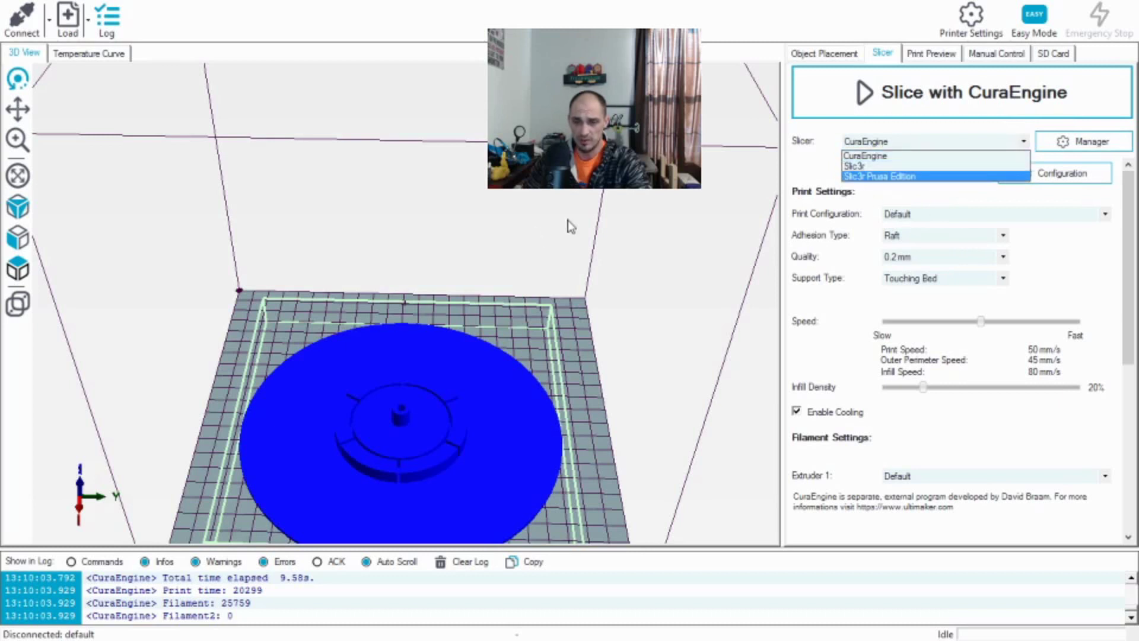
pyautogui.press('Escape')
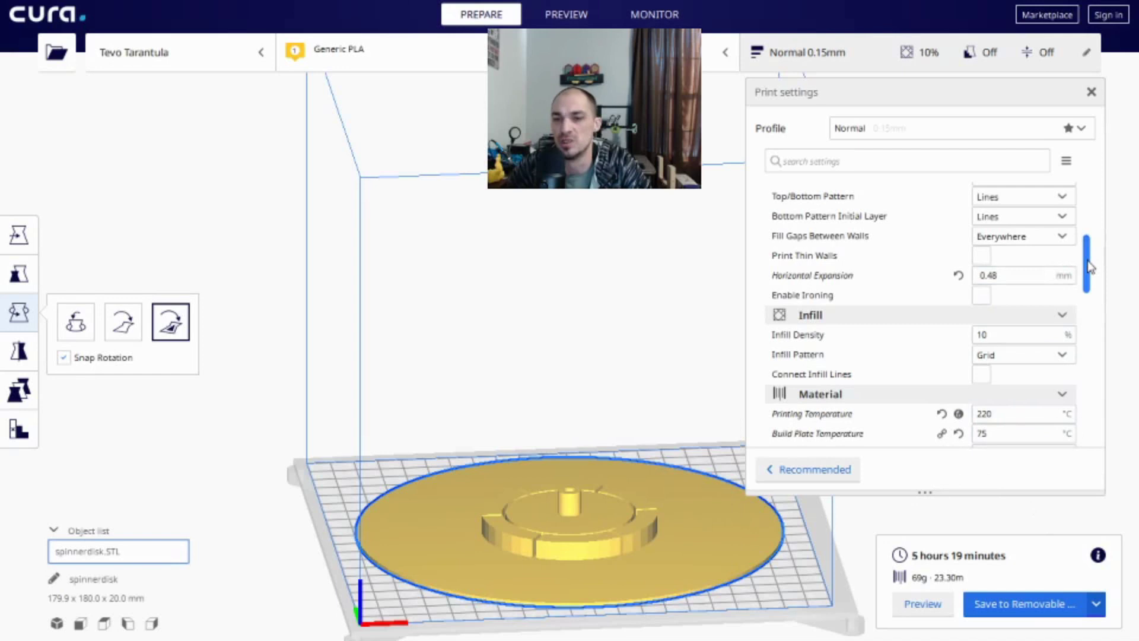
# Step: Change Print Speed to 60 mm/s and re-slice for a 7h45m estimate
pyautogui.moveTo(1091, 267); pyautogui.dragTo(1094, 321)
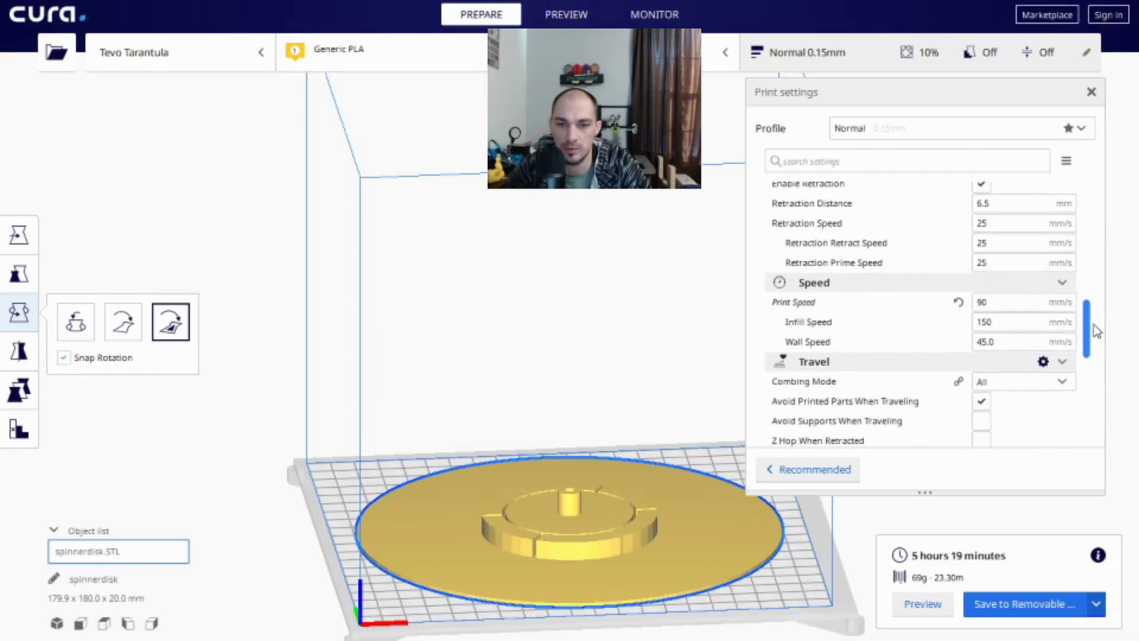
pyautogui.doubleClick(1016, 302)
pyautogui.write('60')
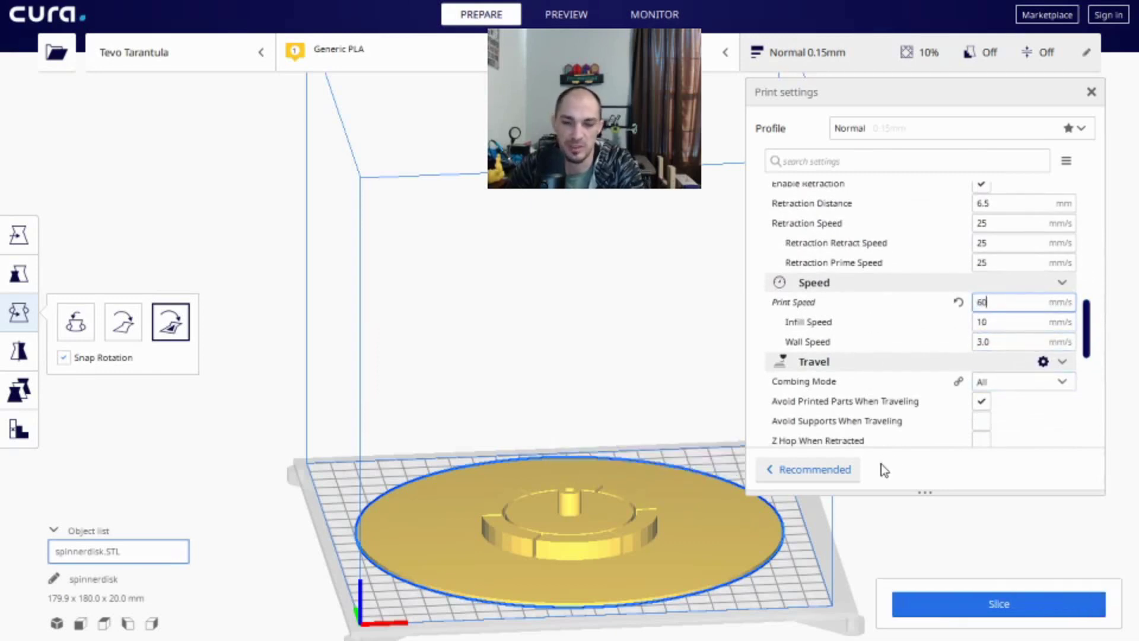
pyautogui.click(995, 598)
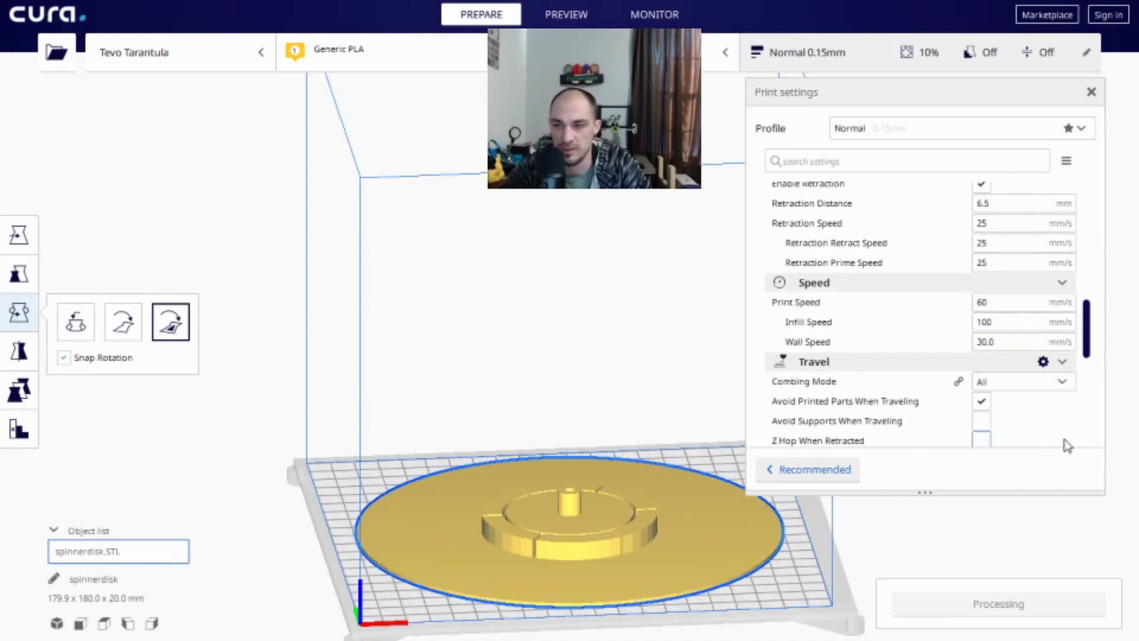
pyautogui.moveTo(1067, 446)
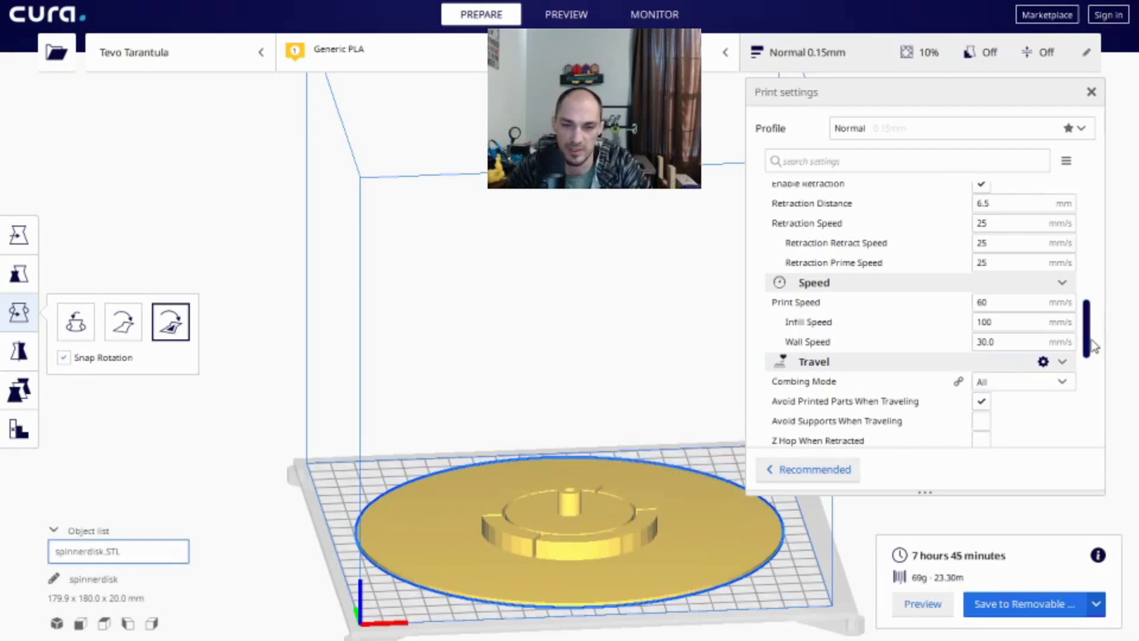
# Step: Set Infill Density to 15% and re-slice, giving 7h50m and 71 g
pyautogui.moveTo(1089, 342); pyautogui.dragTo(1102, 295)
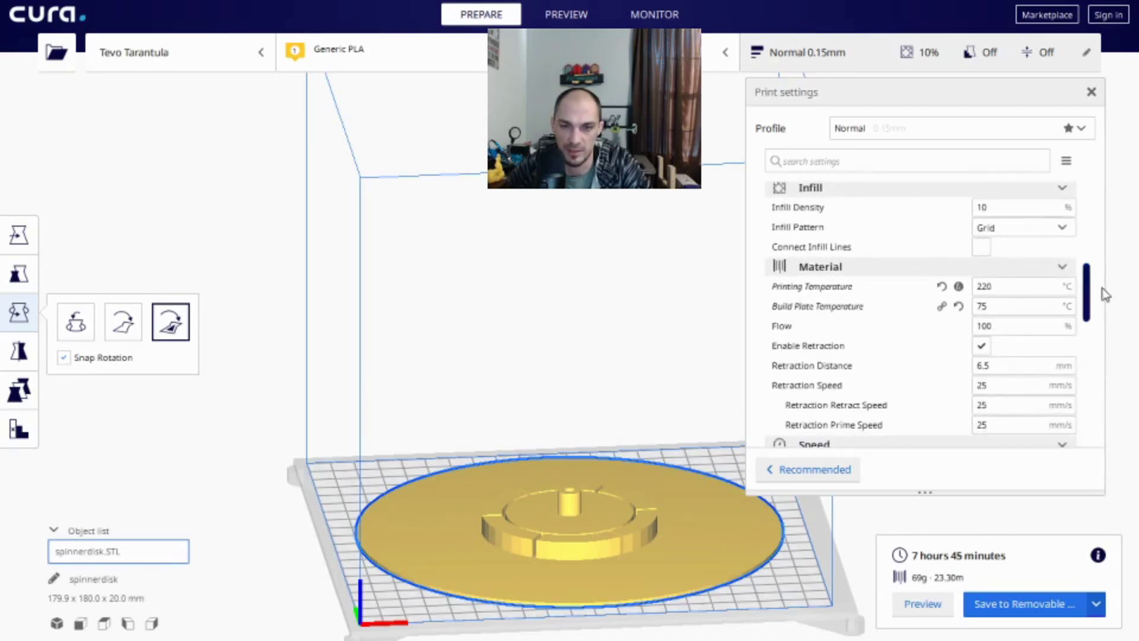
pyautogui.doubleClick(994, 207)
pyautogui.write('15')
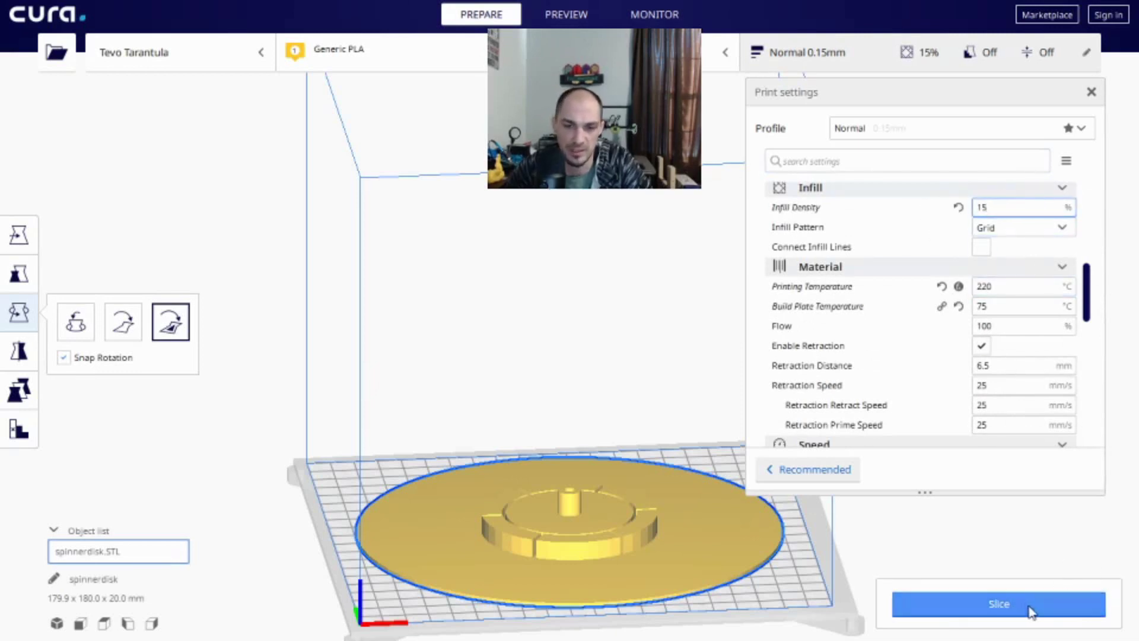
pyautogui.click(1030, 607)
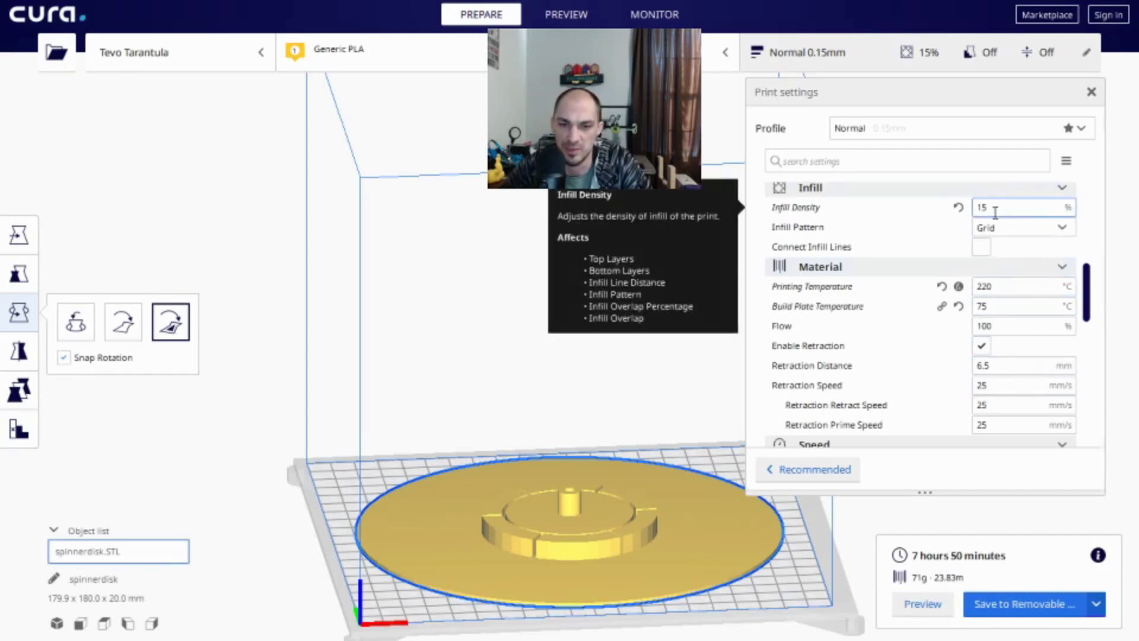
pyautogui.scroll(-3, 1038, 325)
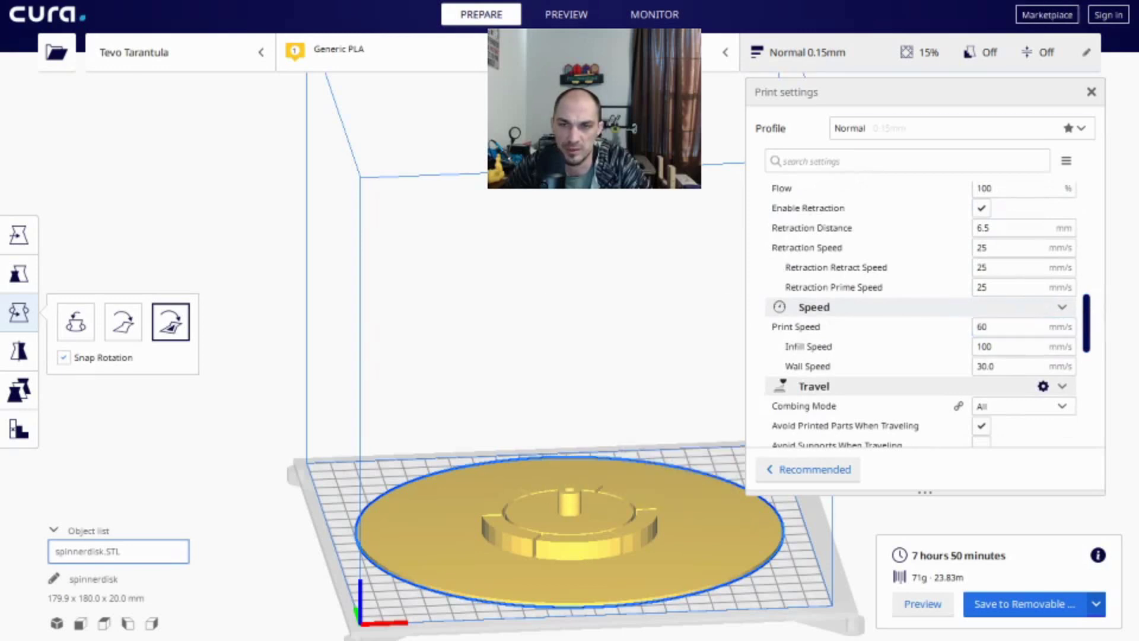
# Step: In Repetier-Host, lower the CuraEngine infill density slider from 50% to 15%
pyautogui.hotkey('alt', 'Tab')
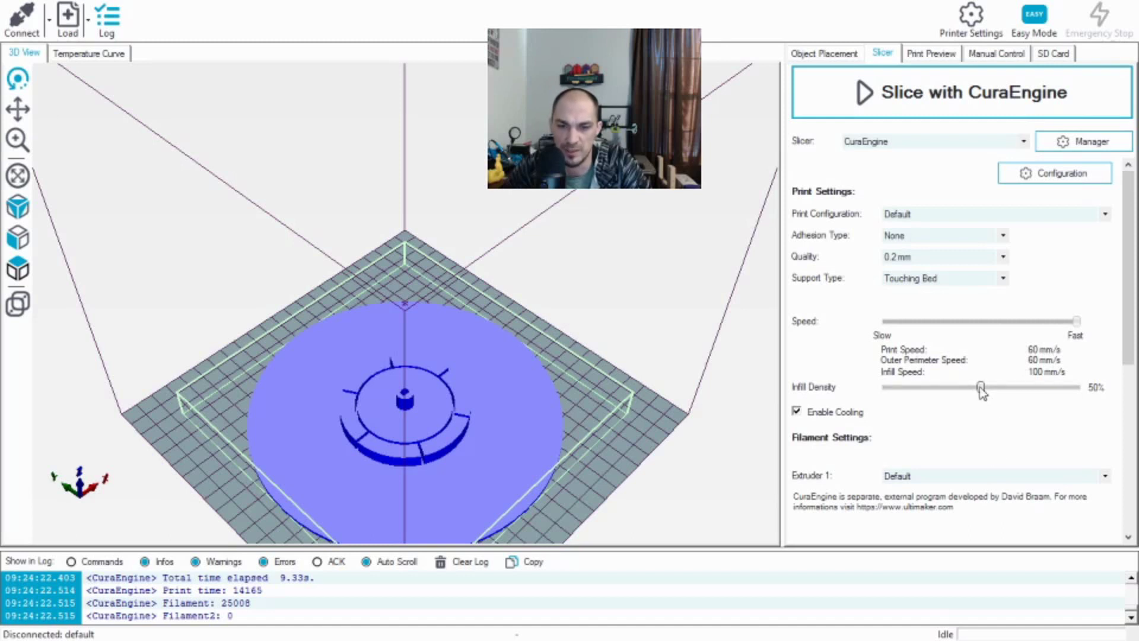
pyautogui.moveTo(980, 387); pyautogui.dragTo(916, 391)
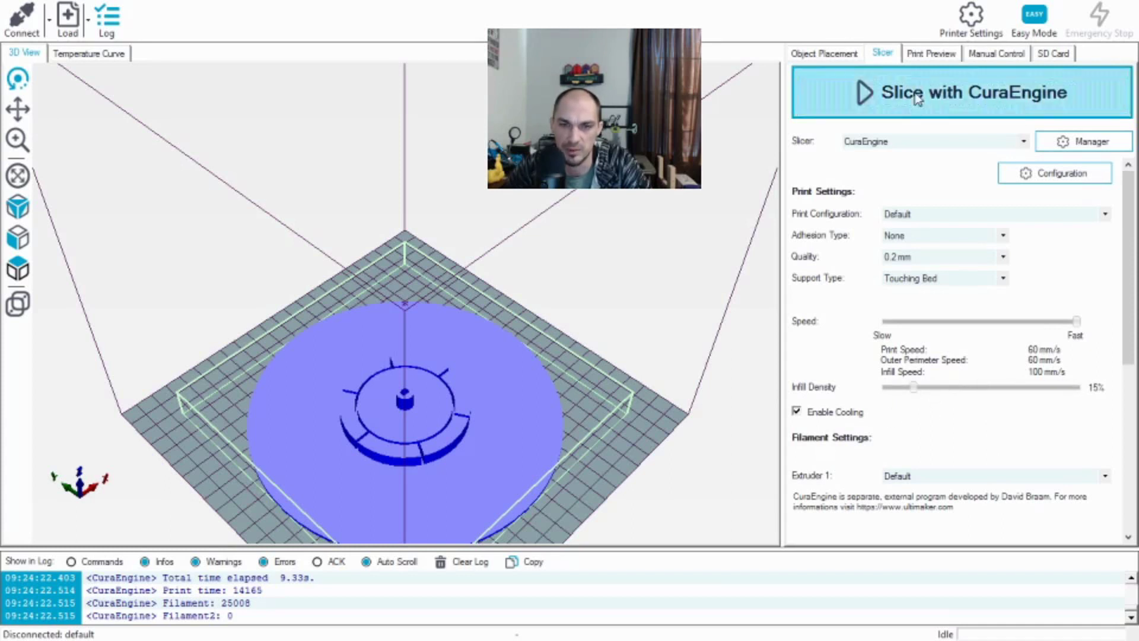
# Step: Slice the disk with CuraEngine using the 15% infill settings
pyautogui.click(902, 96)
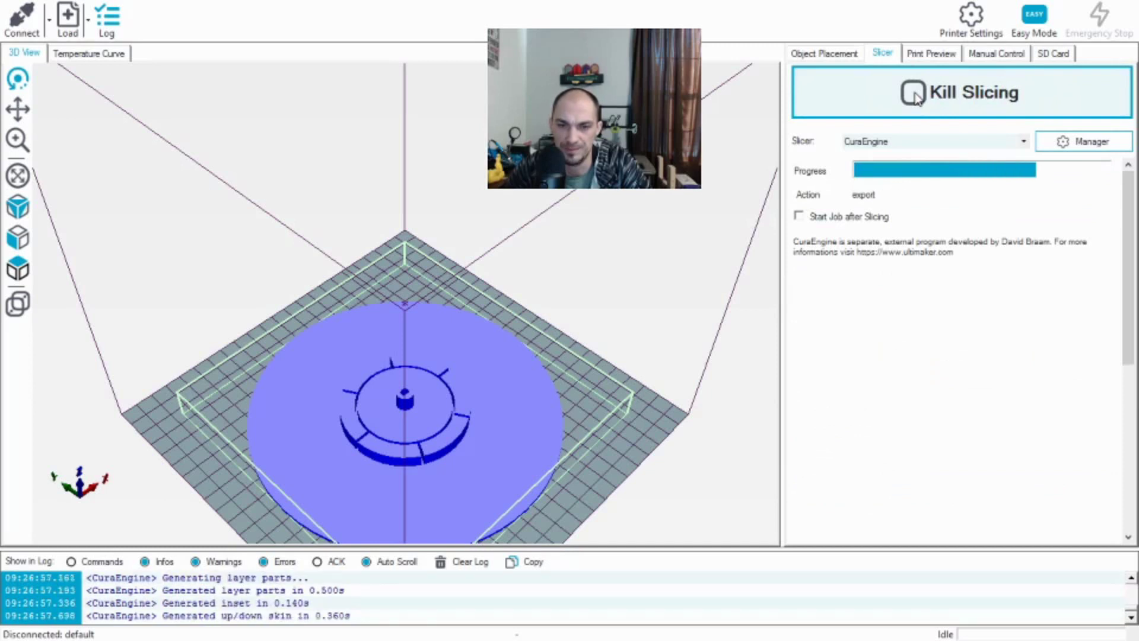